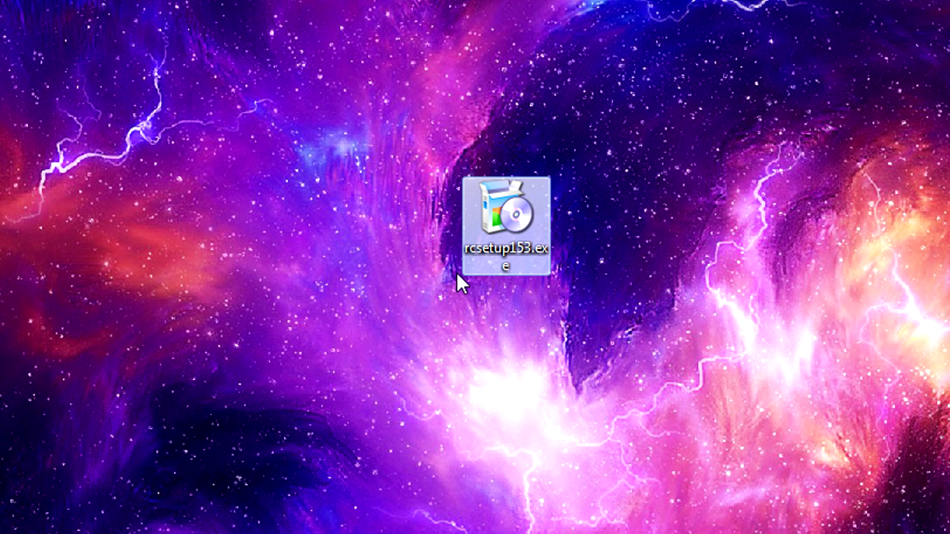
Launch the rcsetup153.exe installer and untick the desktop and start menu shortcuts and both scan context-menu options.
double_click(501, 204)
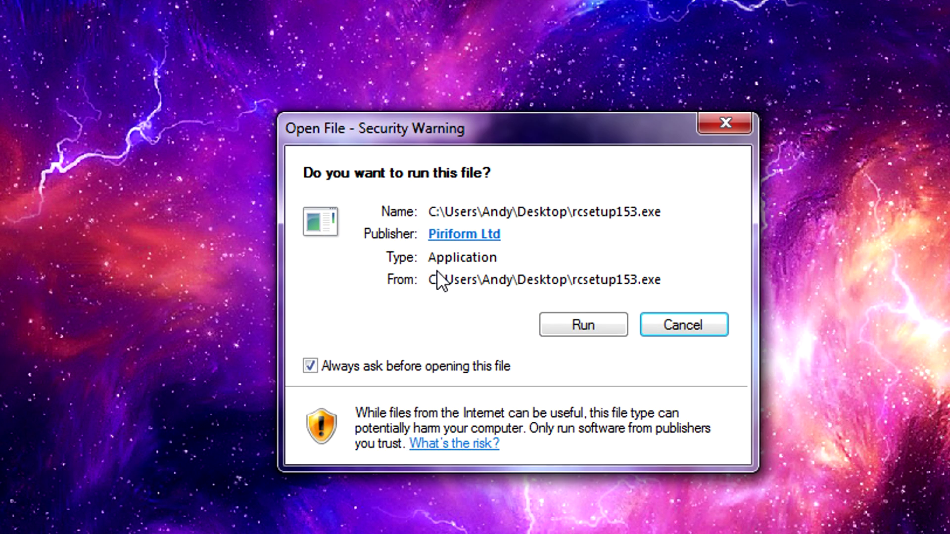
click(583, 325)
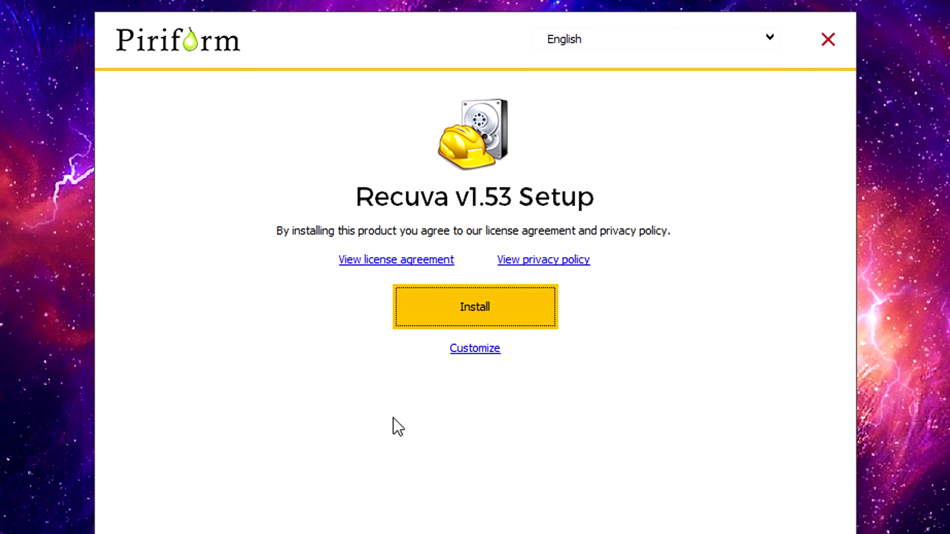
click(476, 349)
click(324, 277)
click(324, 298)
click(324, 325)
click(323, 346)
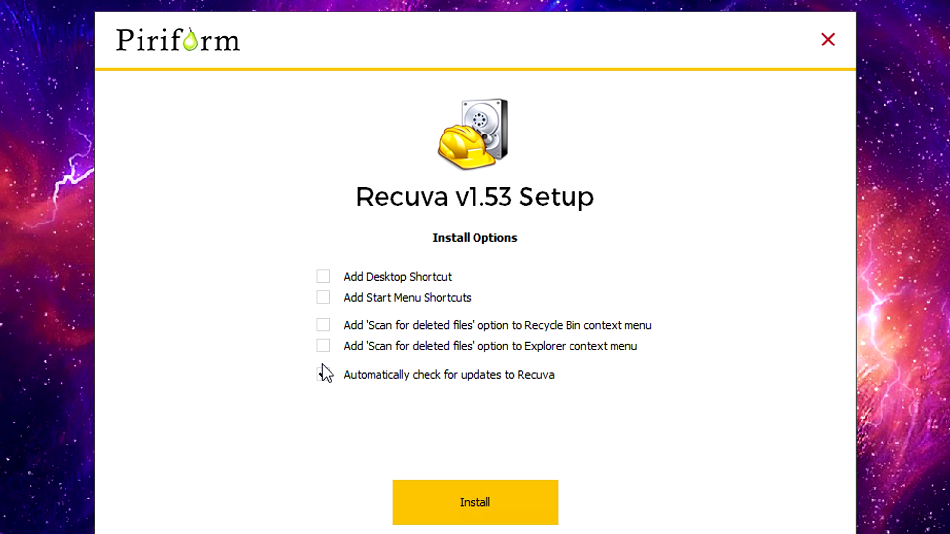
Install Recuva v1.53, skip the release notes, and start Recuva.
click(477, 500)
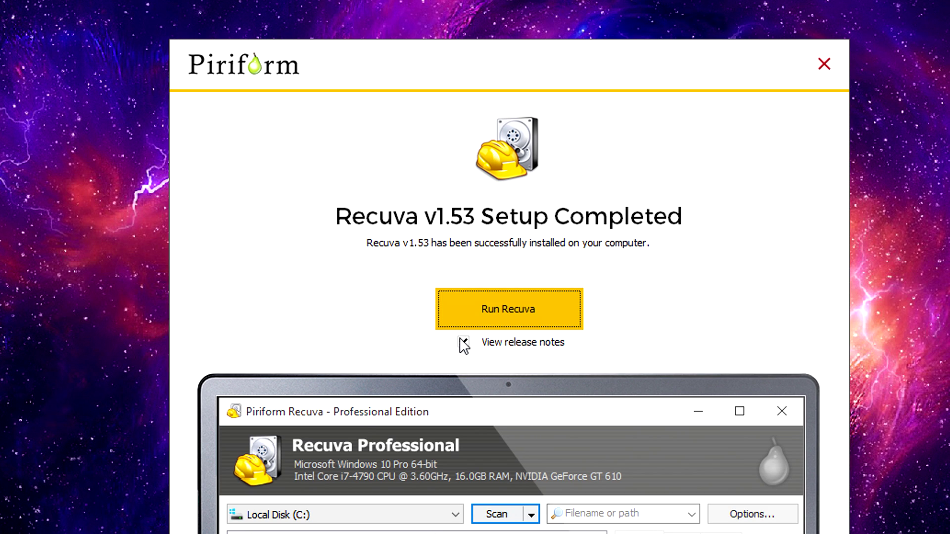
click(463, 342)
click(509, 315)
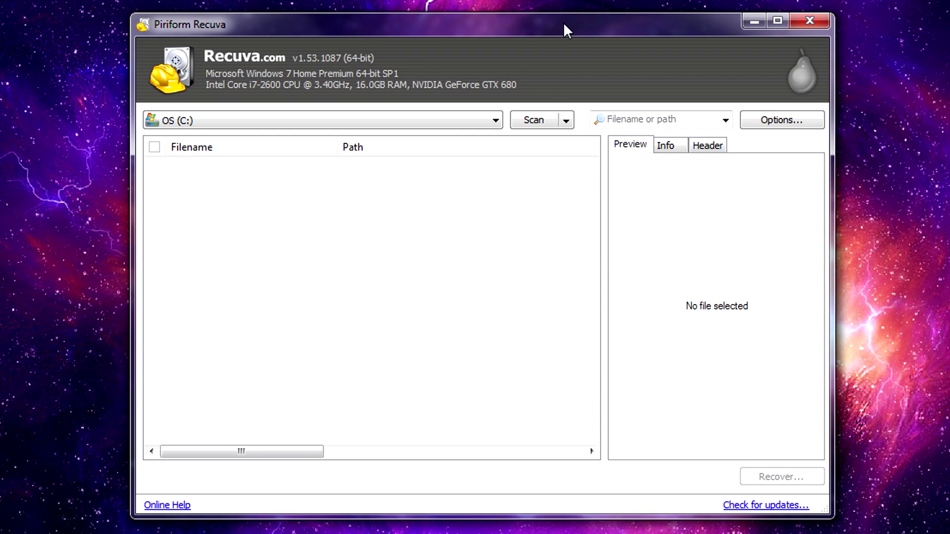
click(566, 120)
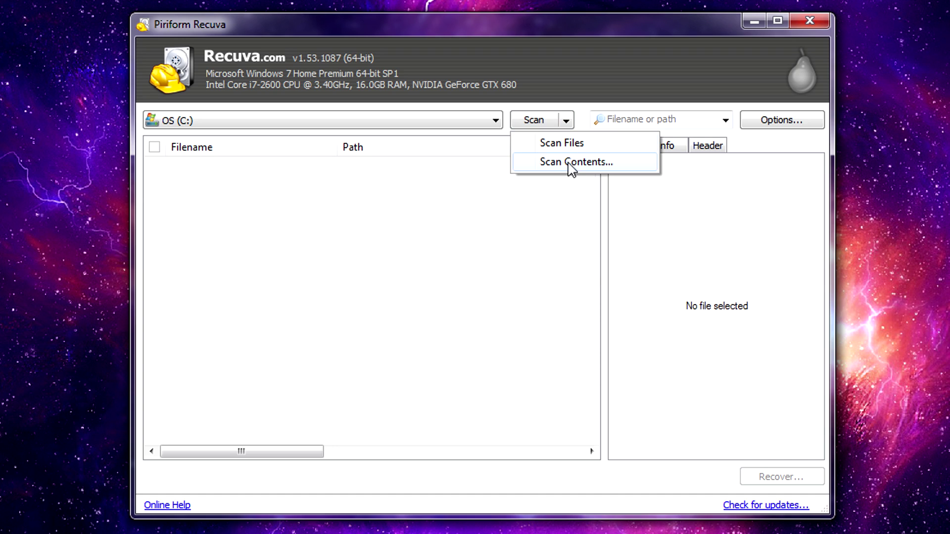
click(638, 63)
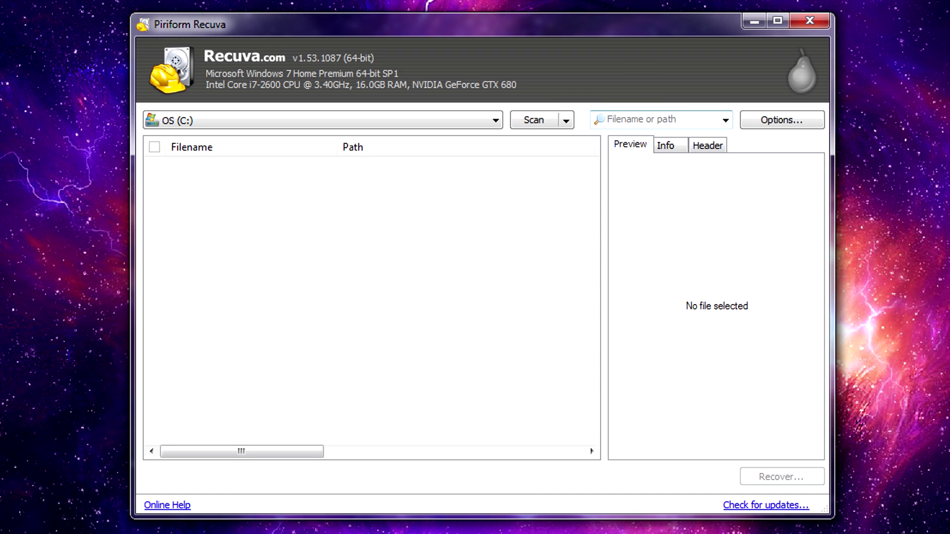
click(770, 122)
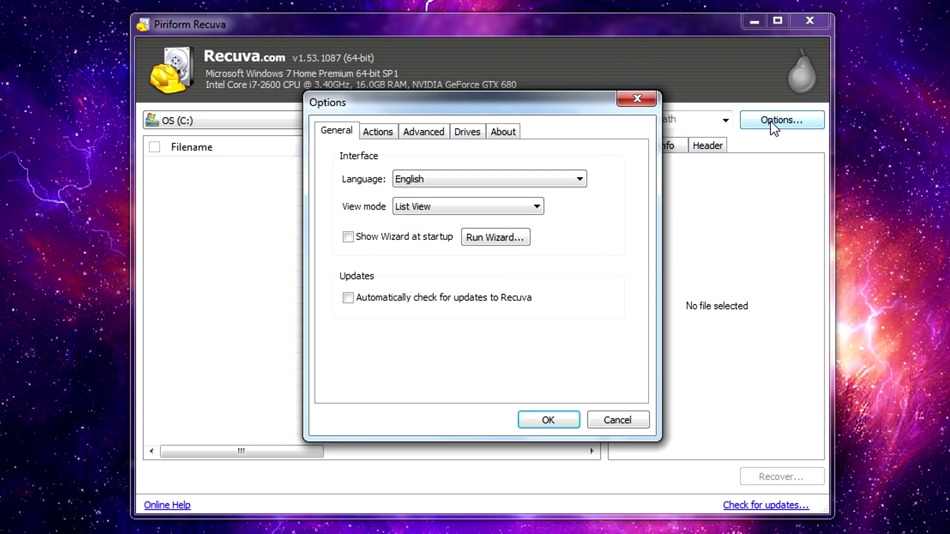
click(379, 133)
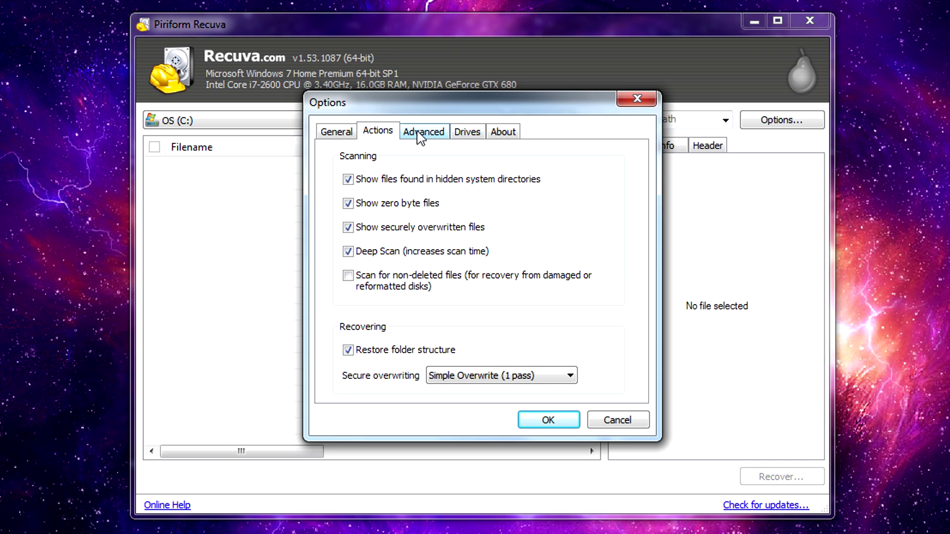
click(433, 133)
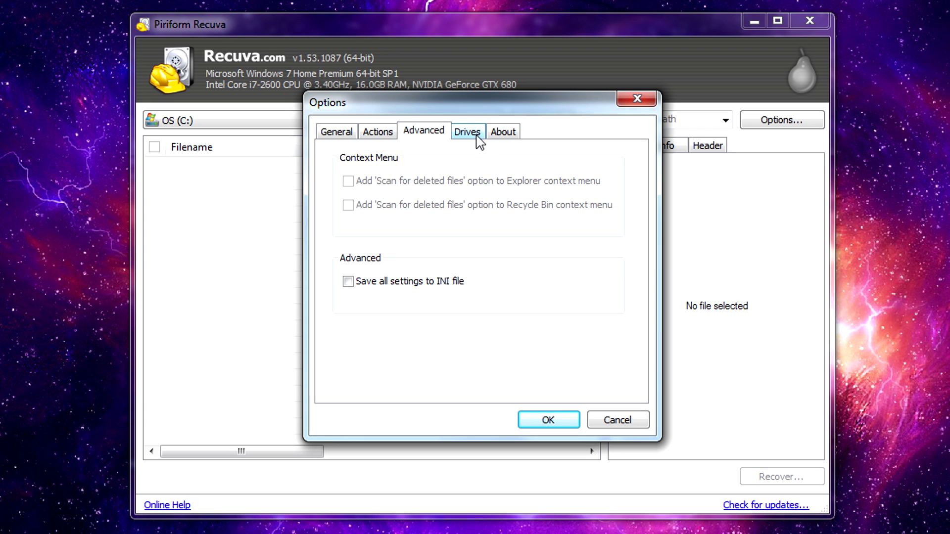
click(633, 421)
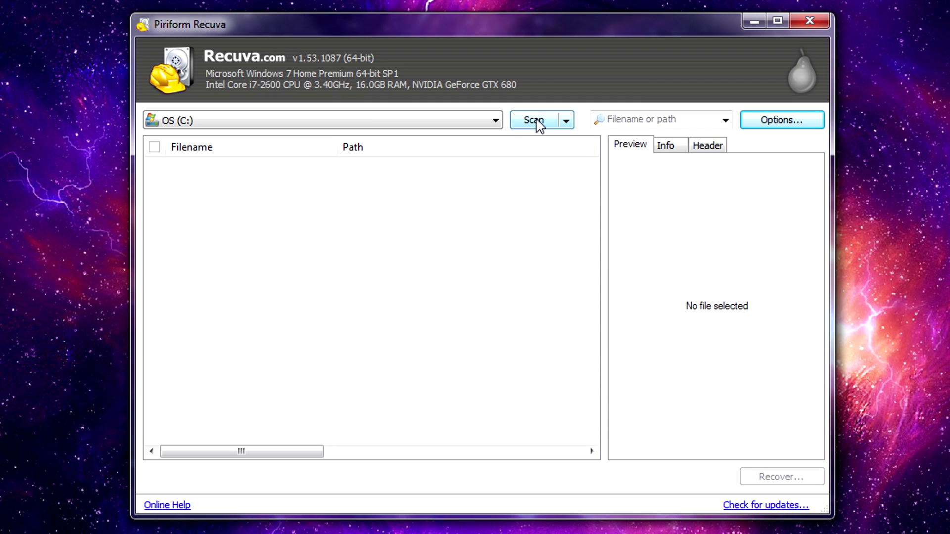
click(495, 120)
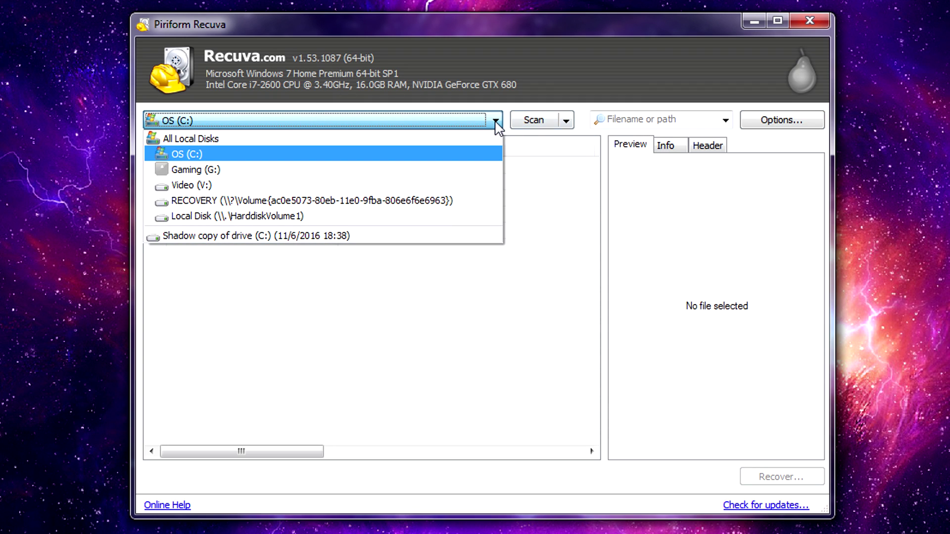
click(495, 122)
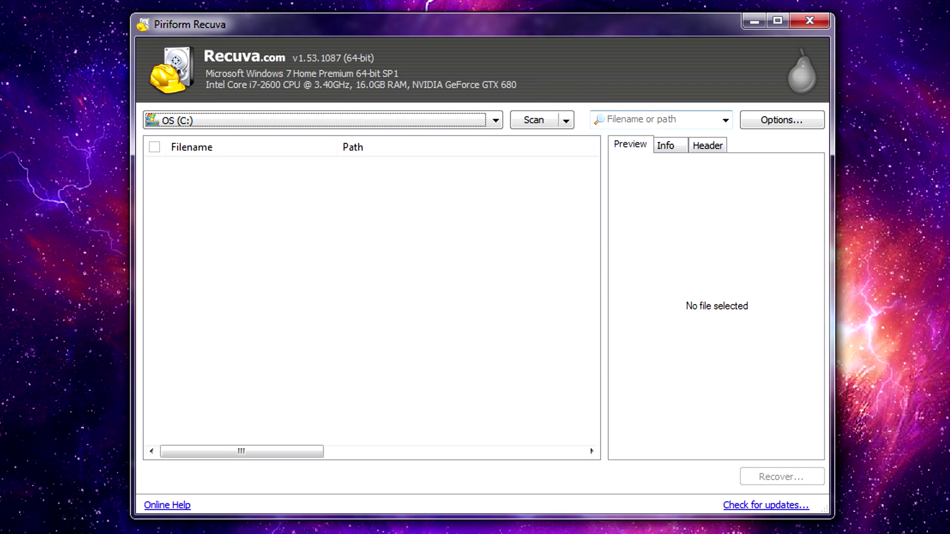
click(614, 119)
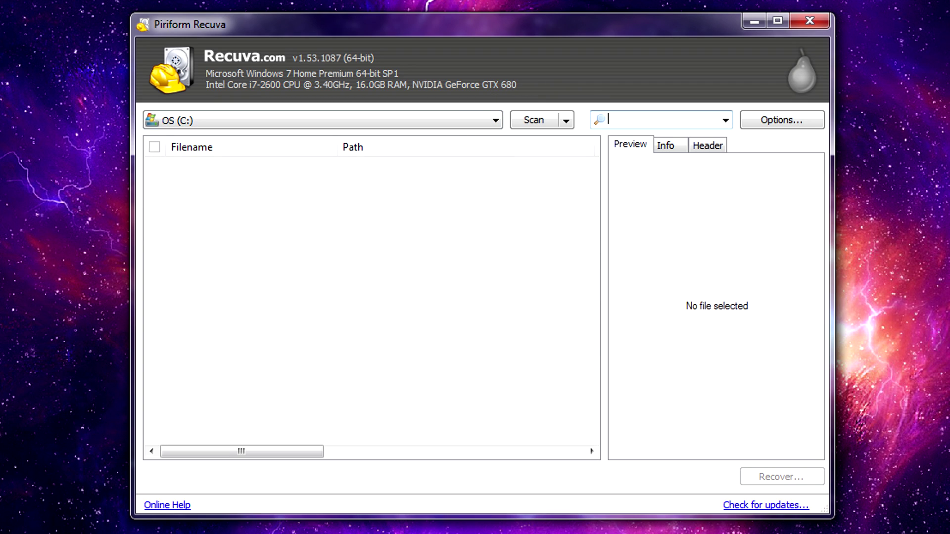
click(726, 121)
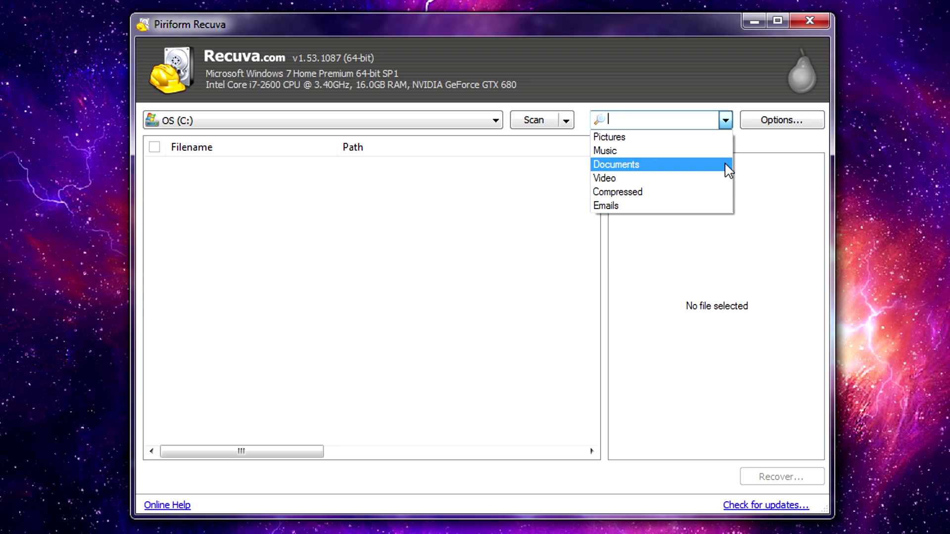
click(754, 148)
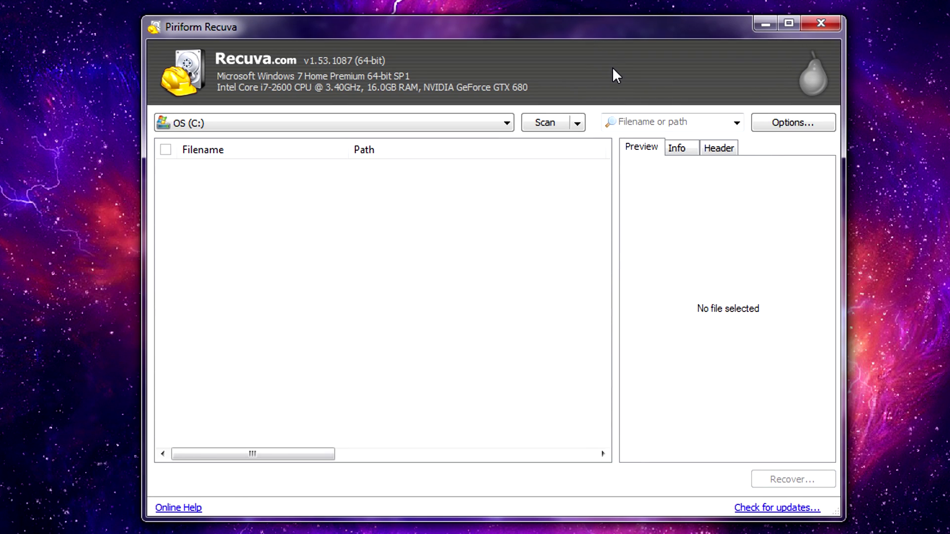
Choose the Gaming (G:) drive and the Pictures file-type filter.
click(507, 124)
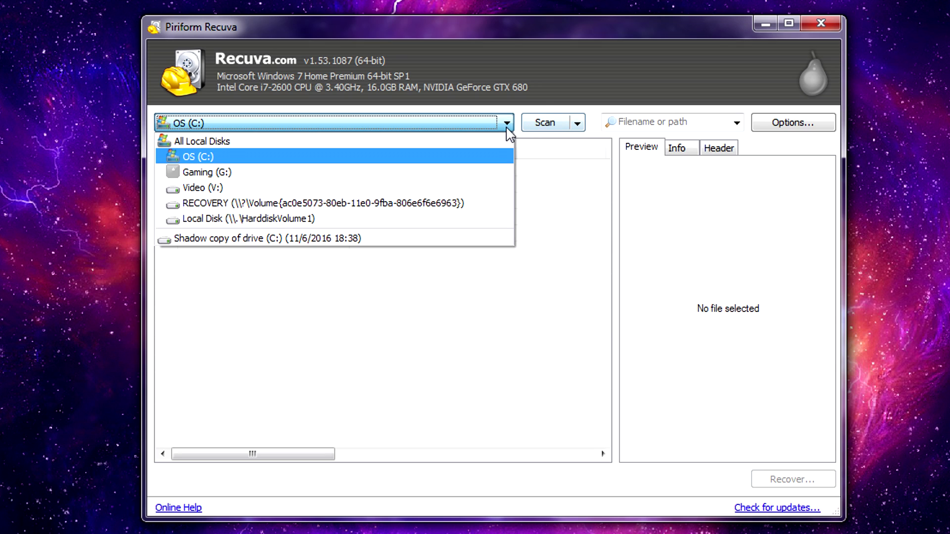
click(465, 174)
click(736, 123)
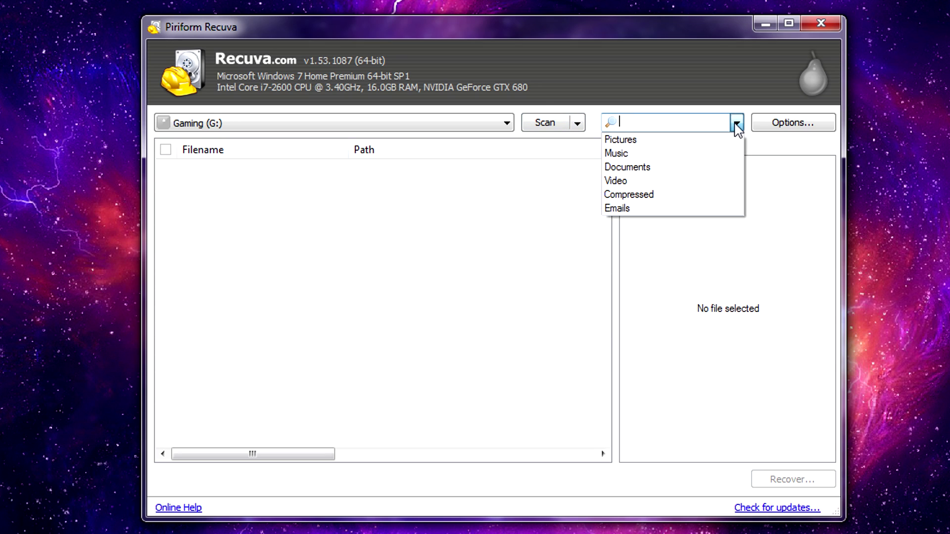
click(671, 141)
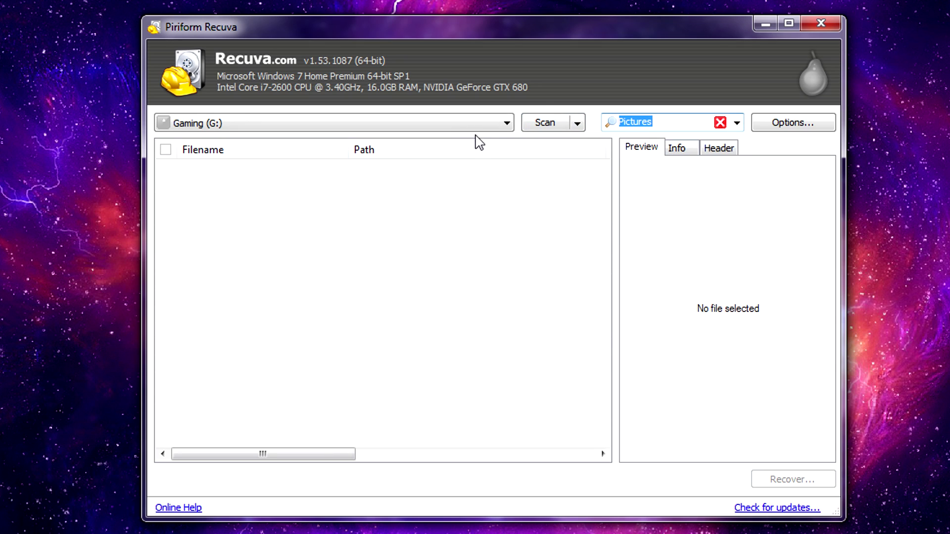
Review the context-menu and scanning options, then scan G: for deleted pictures.
click(781, 123)
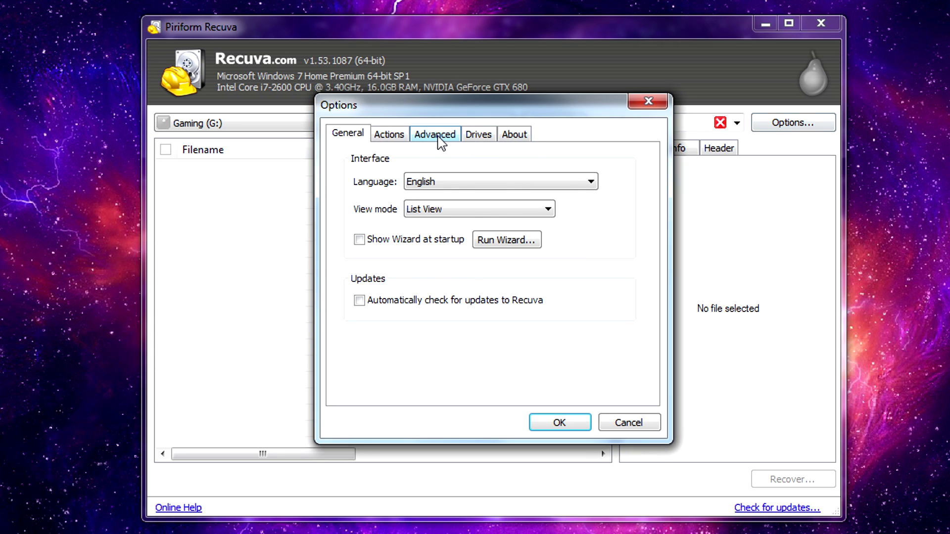
click(437, 139)
click(382, 140)
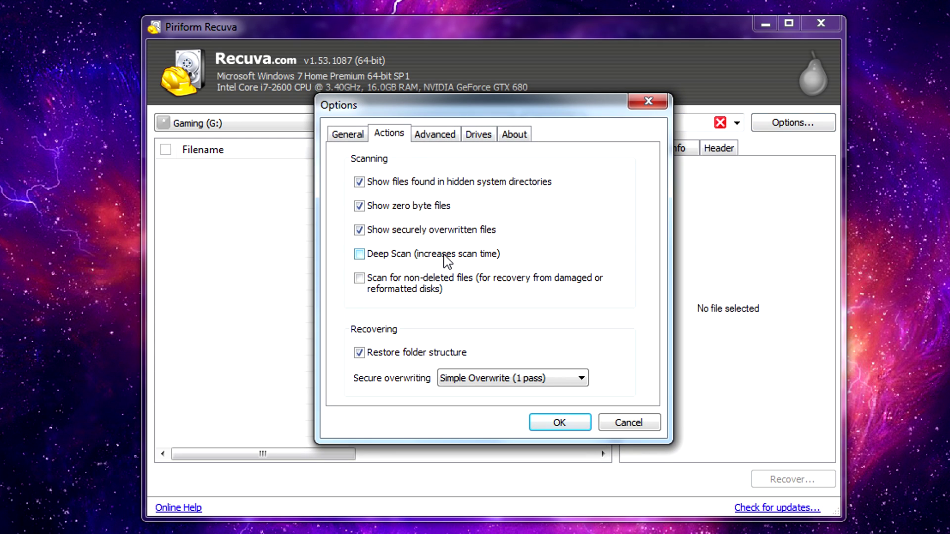
click(558, 421)
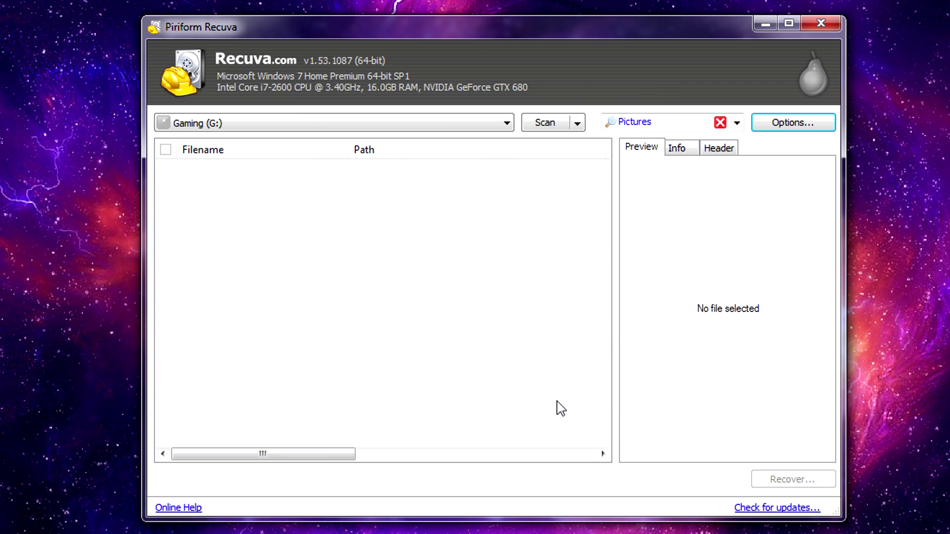
click(534, 123)
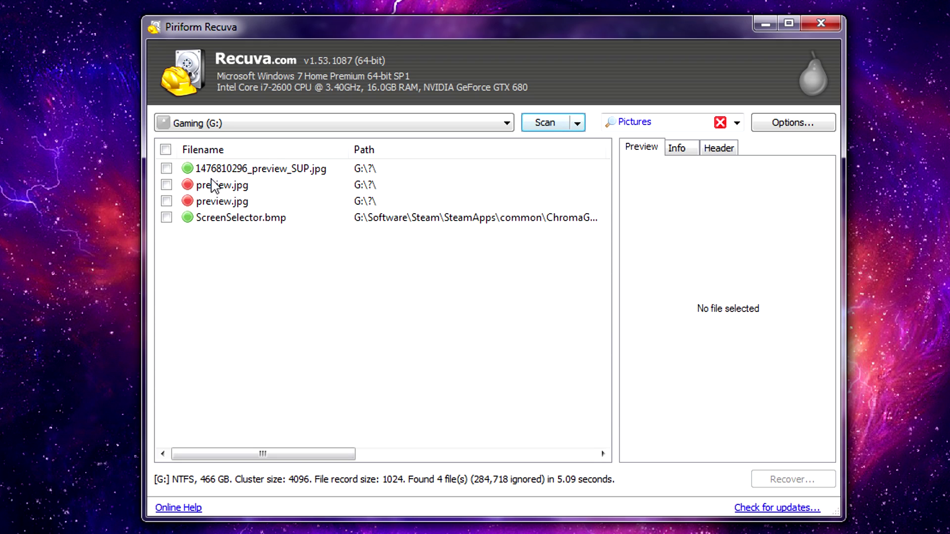
click(223, 171)
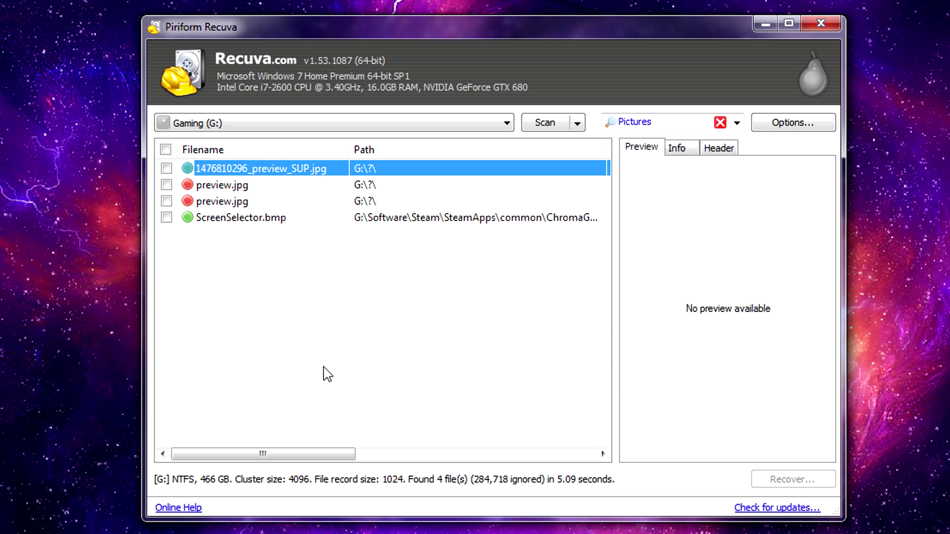
click(253, 187)
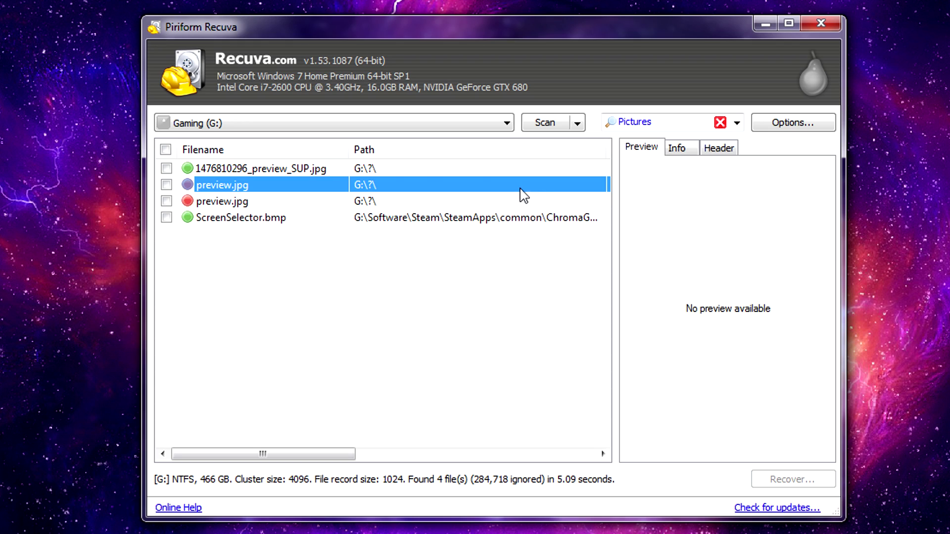
click(262, 168)
click(683, 149)
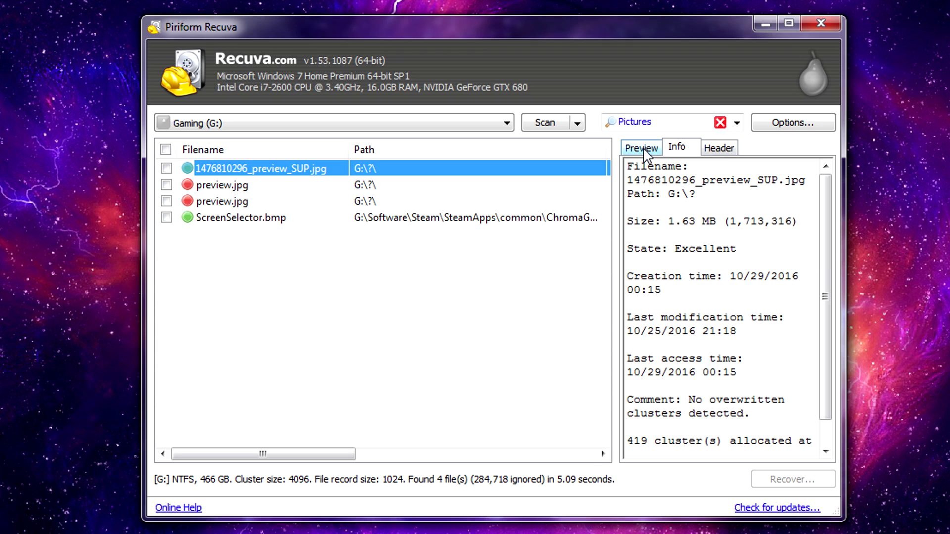
click(720, 148)
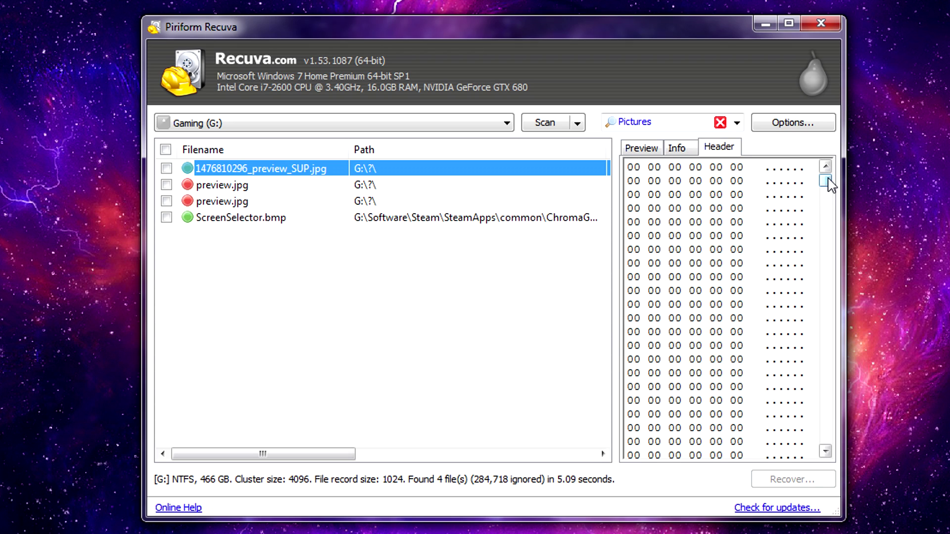
mouse_move(827, 183)
mouse_down()
mouse_move(825, 204)
mouse_move(831, 180)
mouse_up()
click(678, 148)
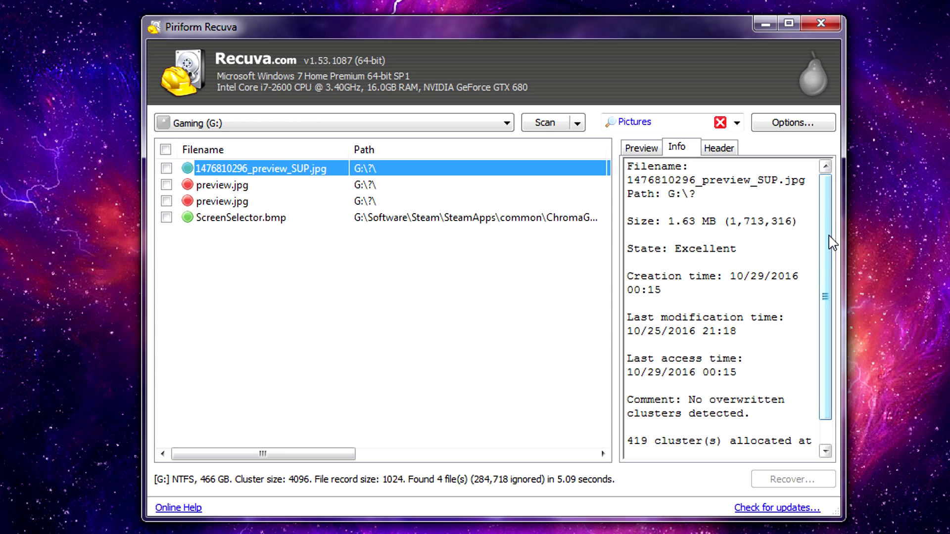
drag(831, 243, 840, 223)
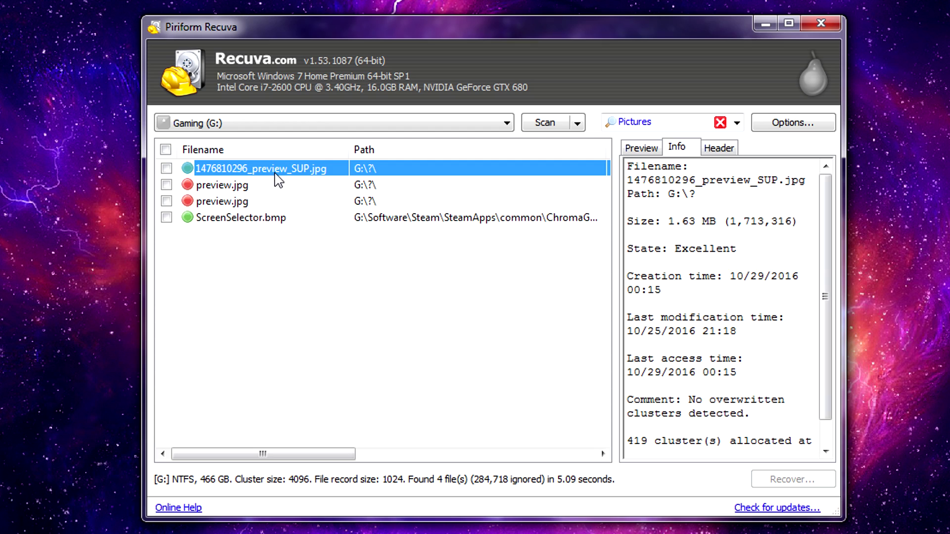
click(167, 168)
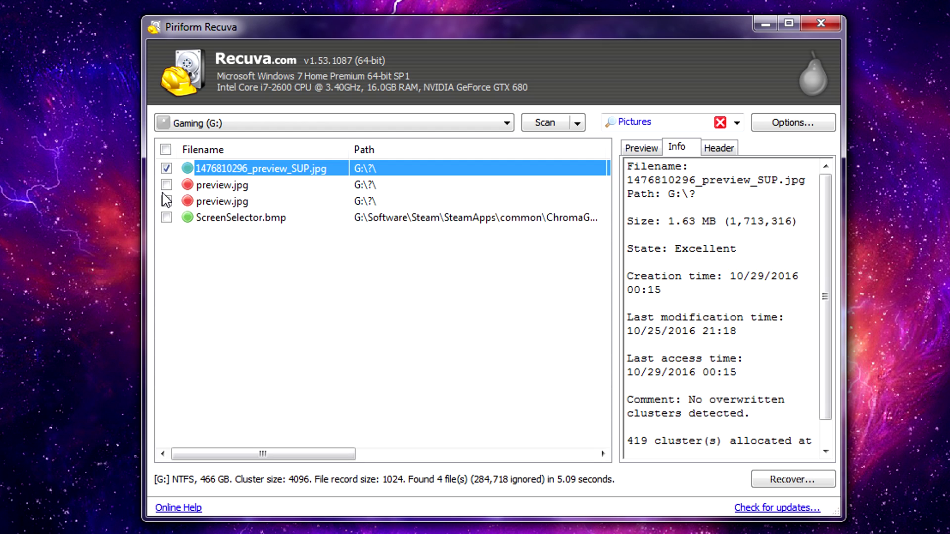
click(167, 218)
click(794, 480)
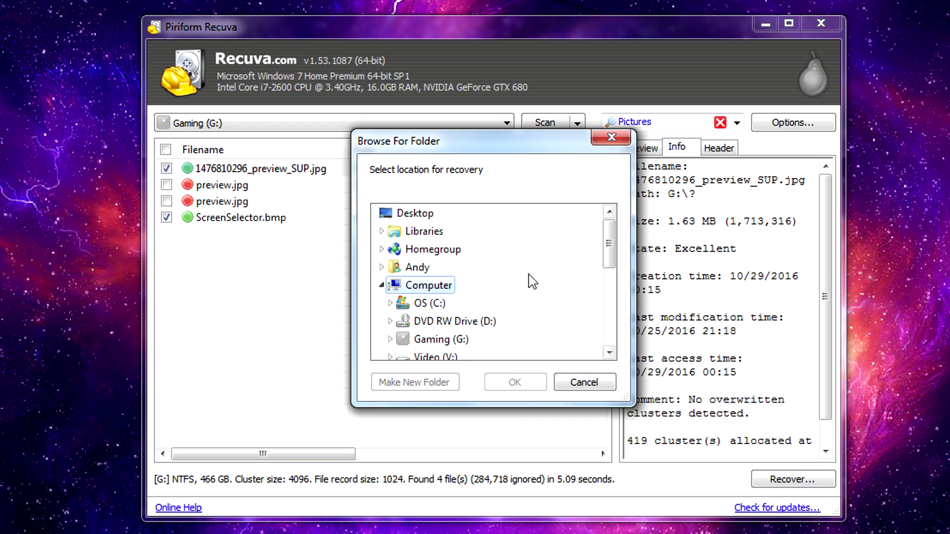
mouse_move(609, 250)
mouse_down()
mouse_move(609, 312)
mouse_move(615, 246)
mouse_up()
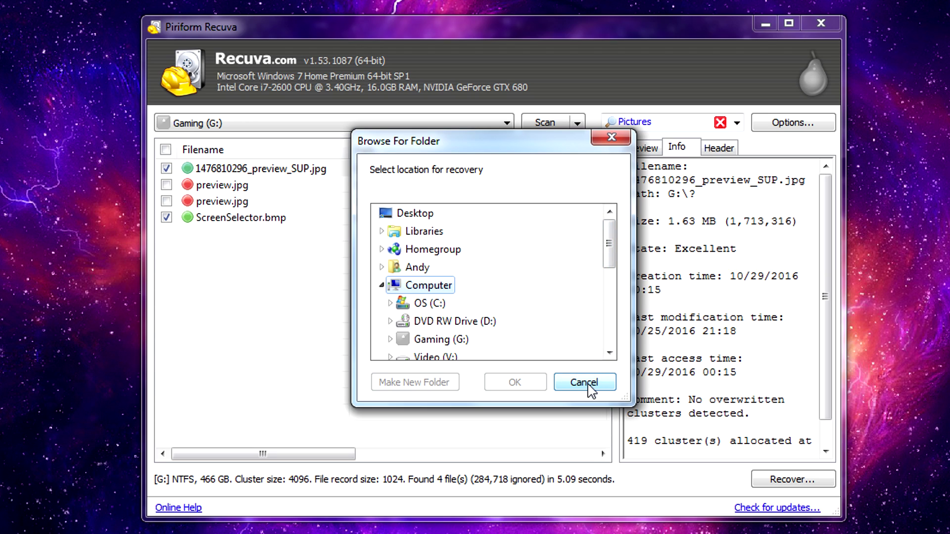
click(610, 383)
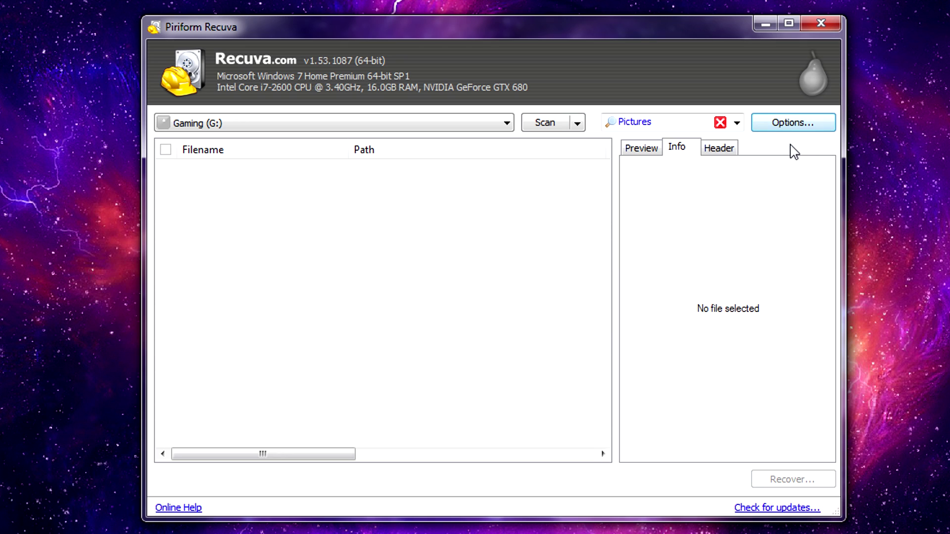
click(777, 128)
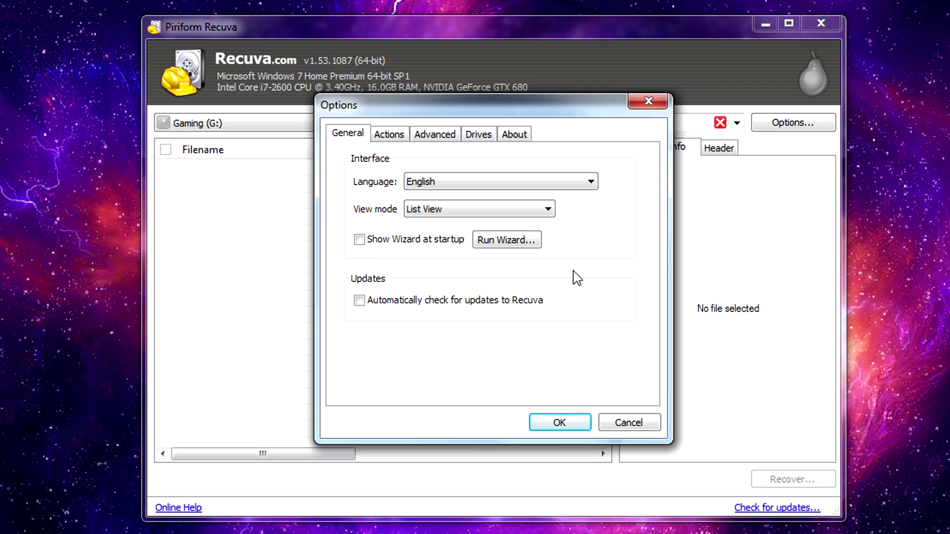
click(513, 242)
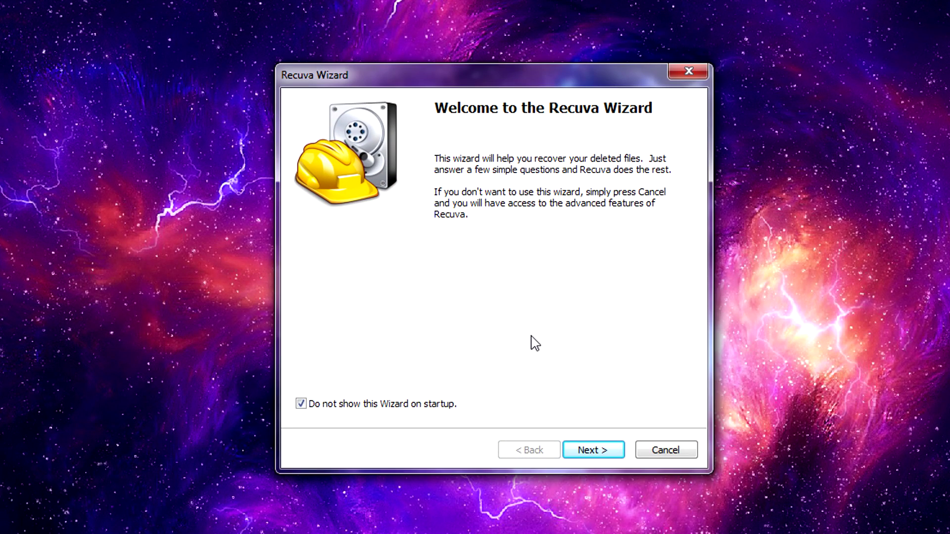
click(574, 454)
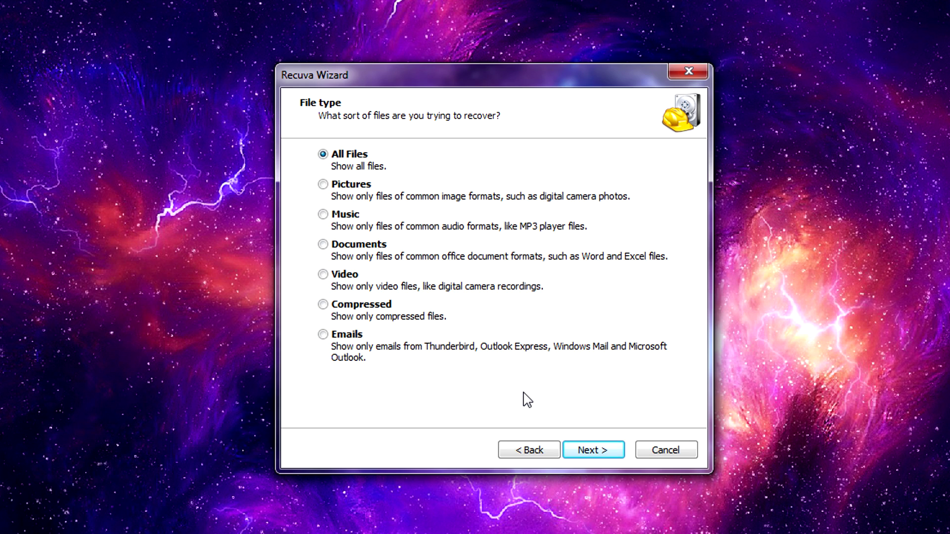
click(324, 184)
click(585, 451)
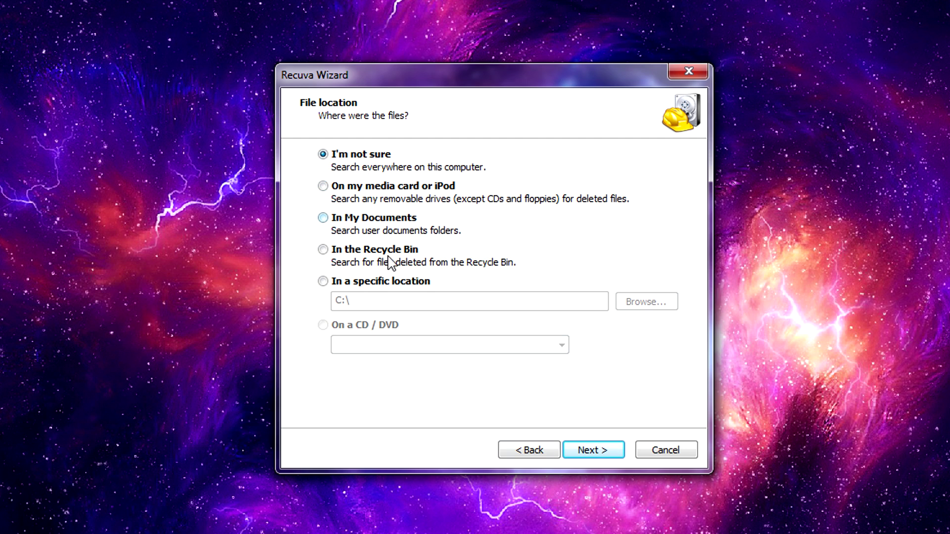
click(323, 282)
click(627, 305)
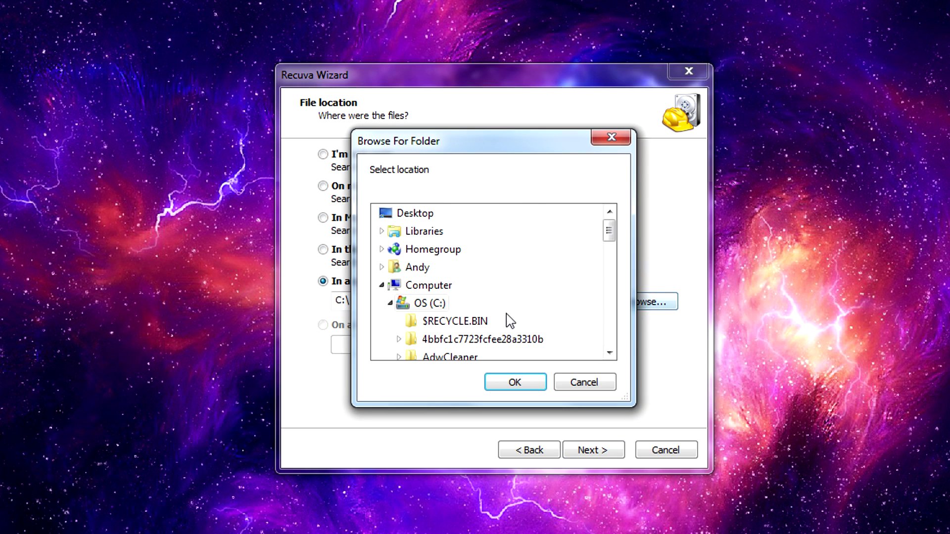
drag(609, 233, 608, 317)
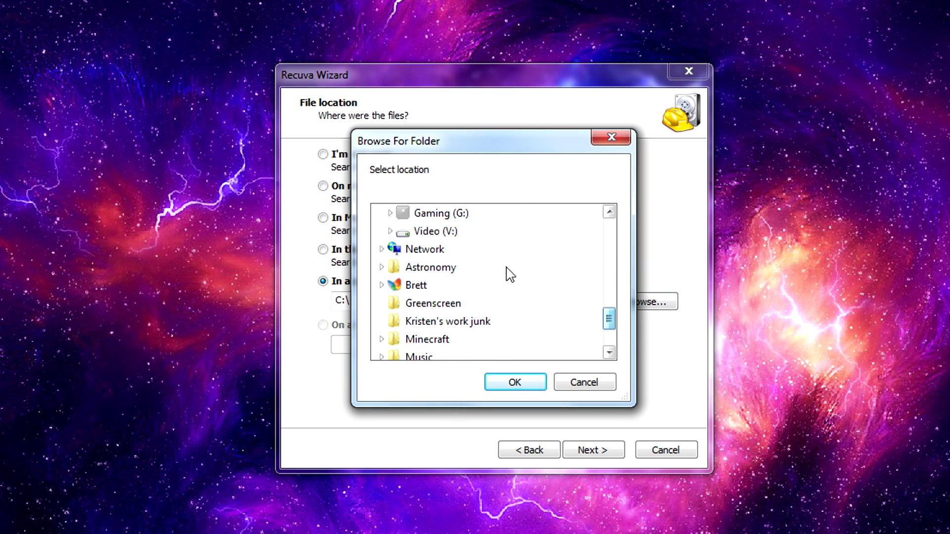
click(437, 214)
click(514, 382)
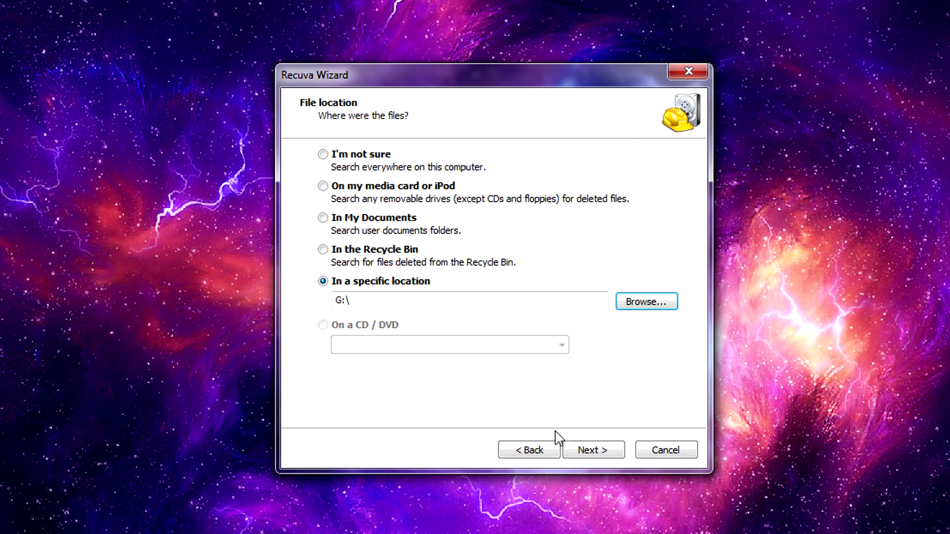
click(594, 450)
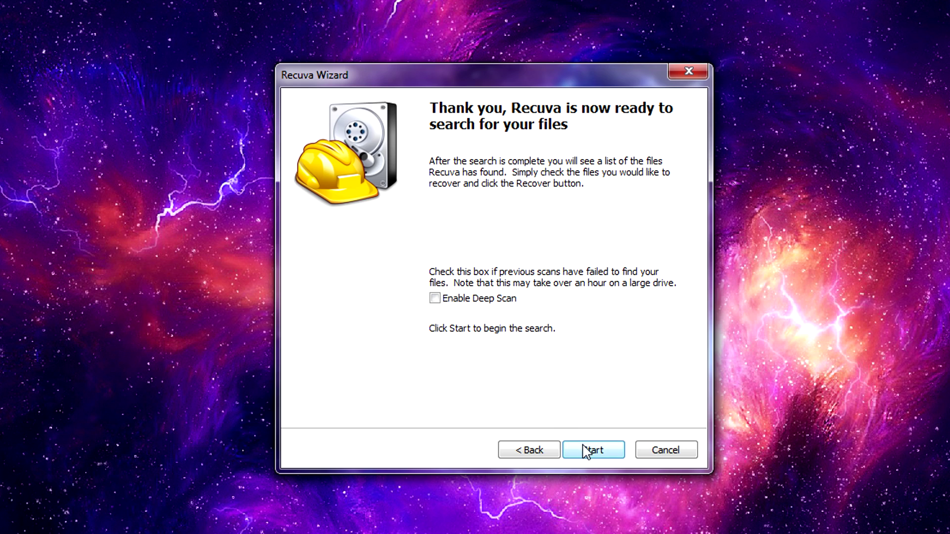
click(658, 451)
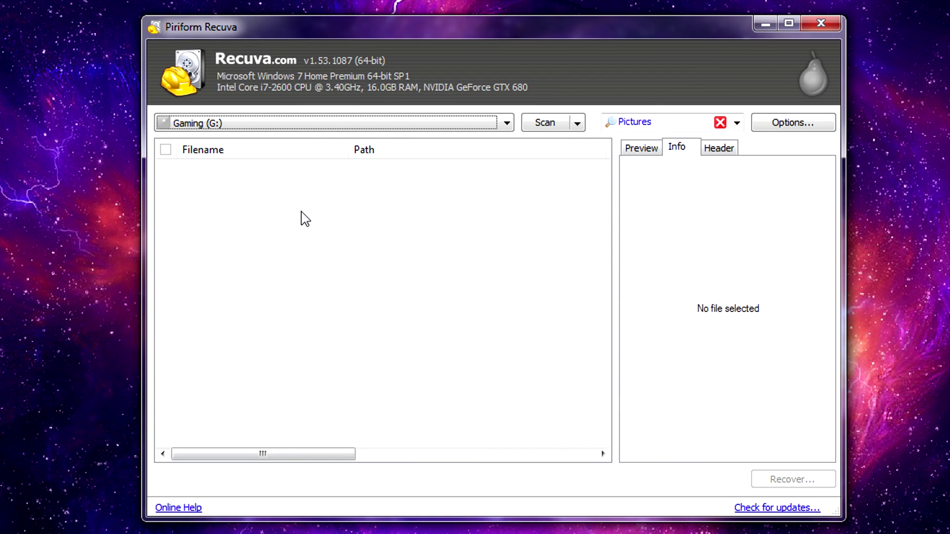